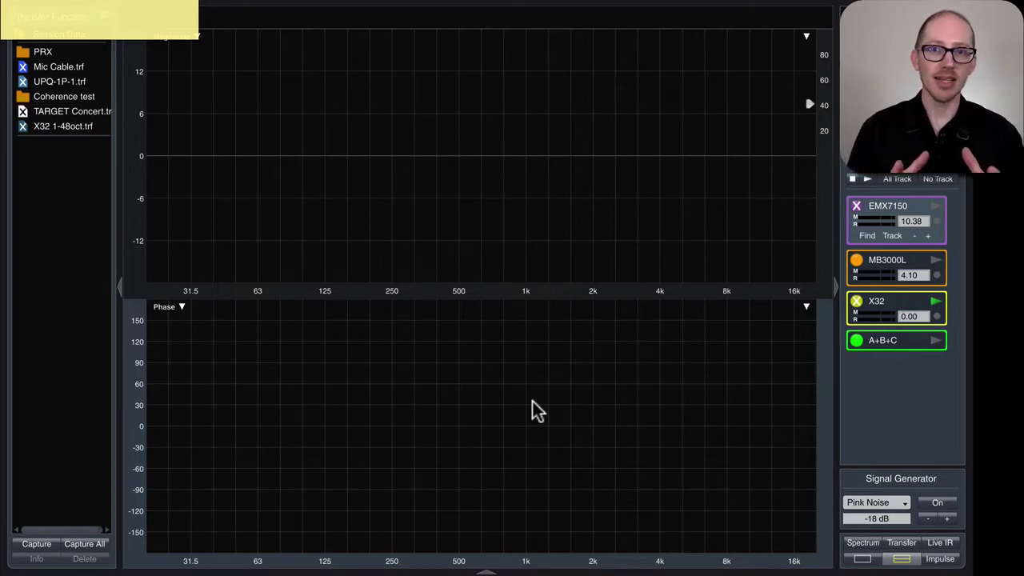
- Run the EMX7150 measurement with pink noise, mute the sub on the mixer, and overlay TARGET Concert
click(933, 205)
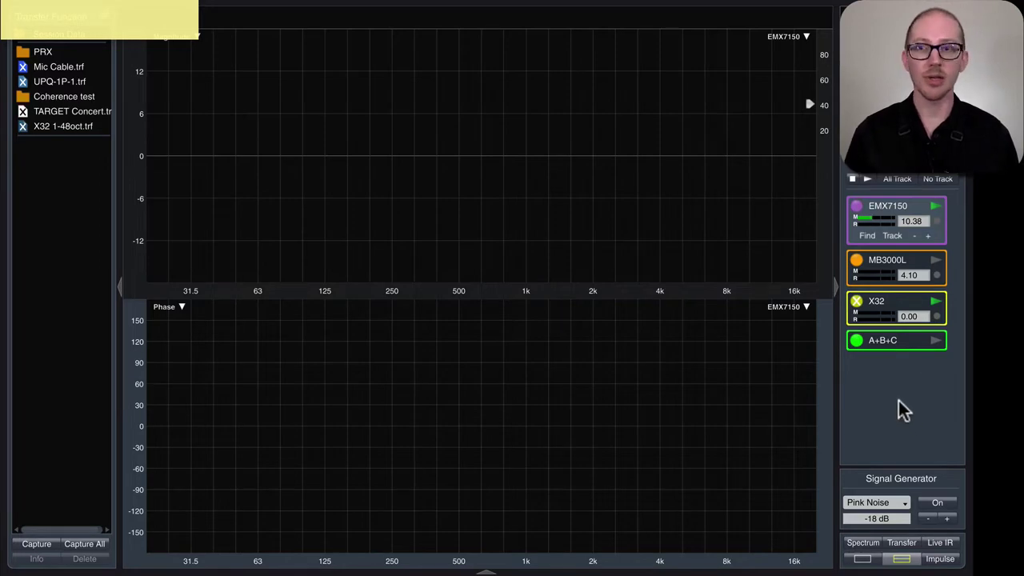
key(g)
key(super+Tab)
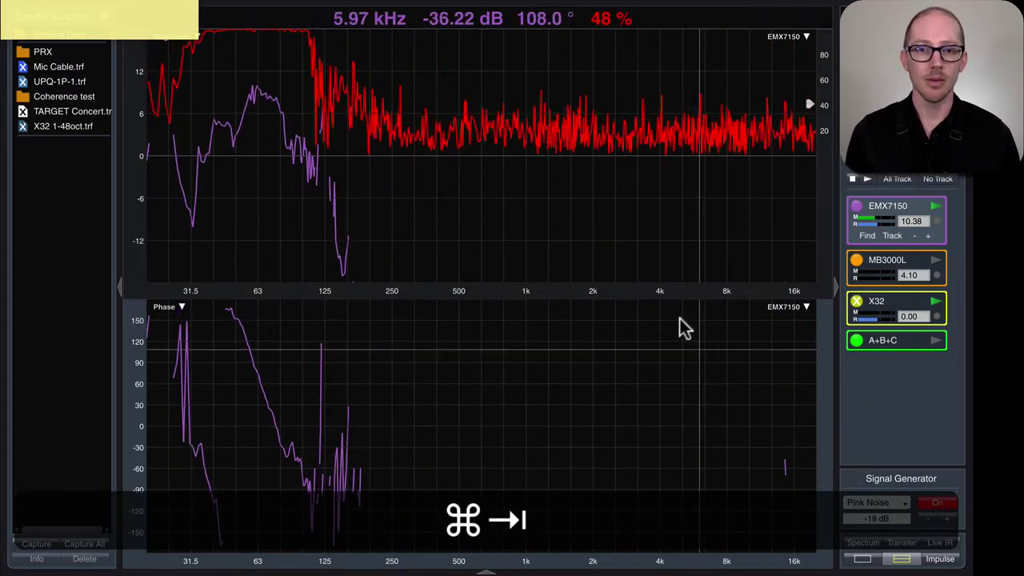
click(619, 274)
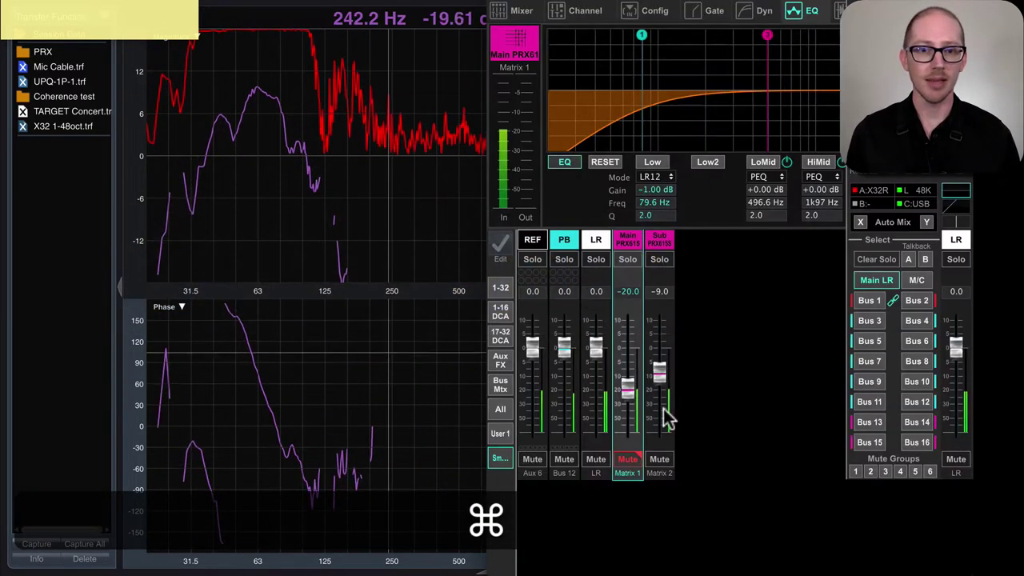
click(658, 460)
key(super+Tab)
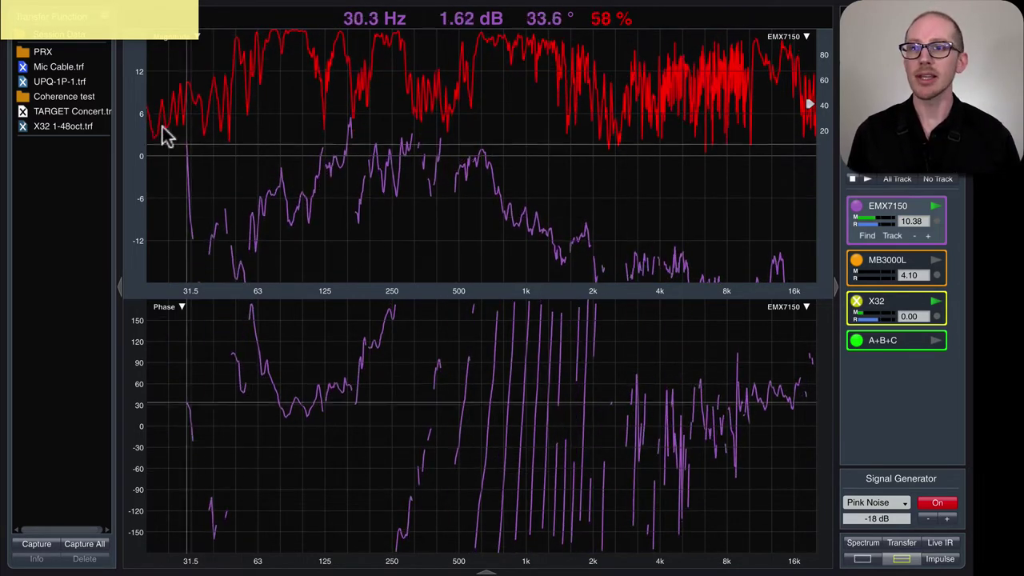
click(24, 111)
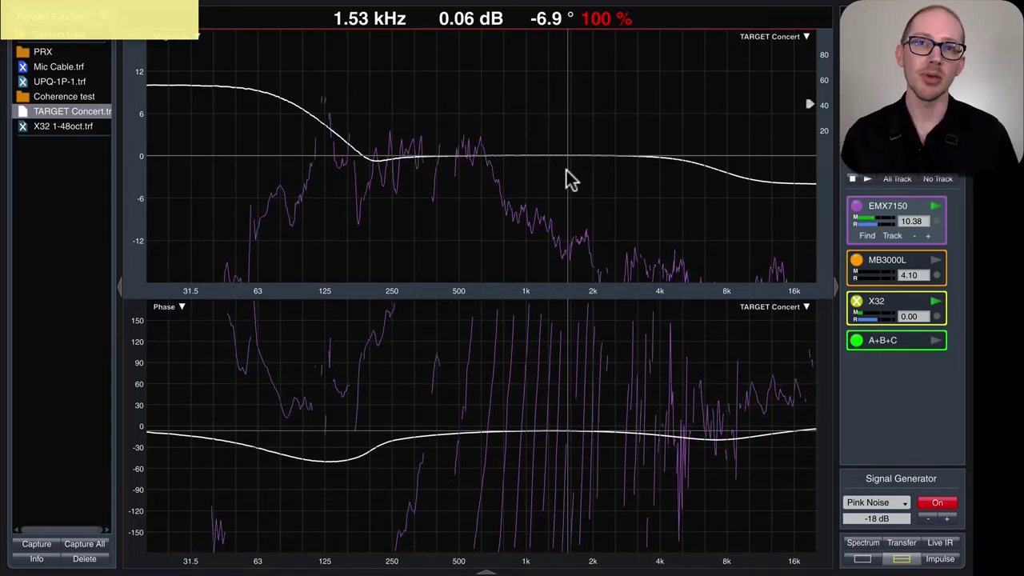
- Capture the main speaker's response as 'M pre', then switch the mixer to sub only
click(358, 151)
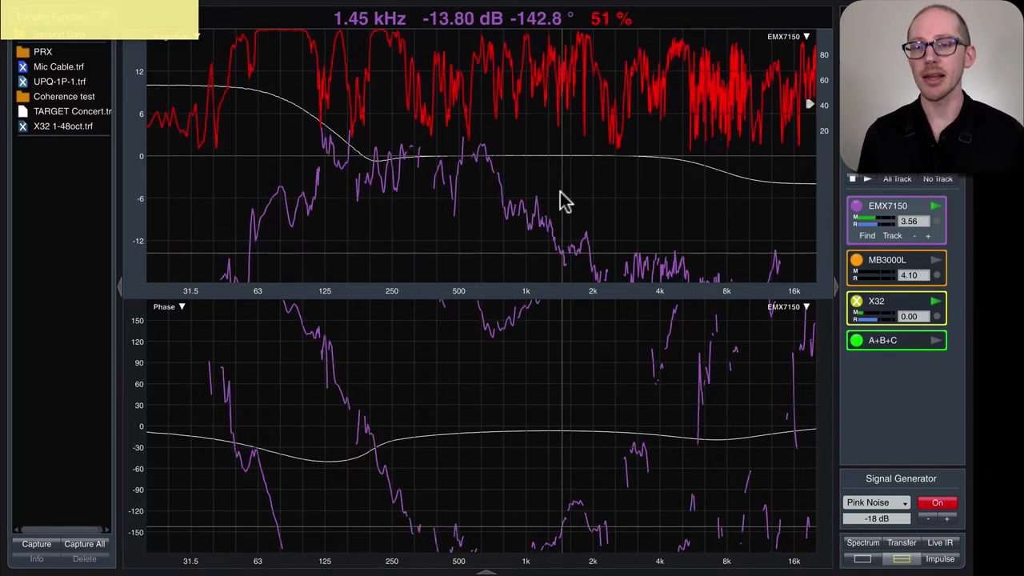
key(space)
text(M)
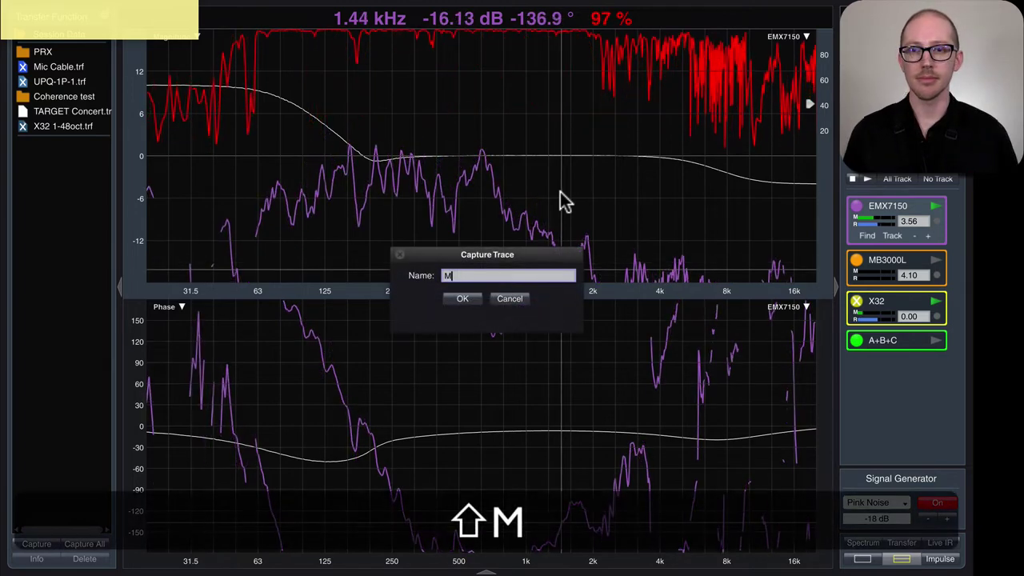
text( pre)
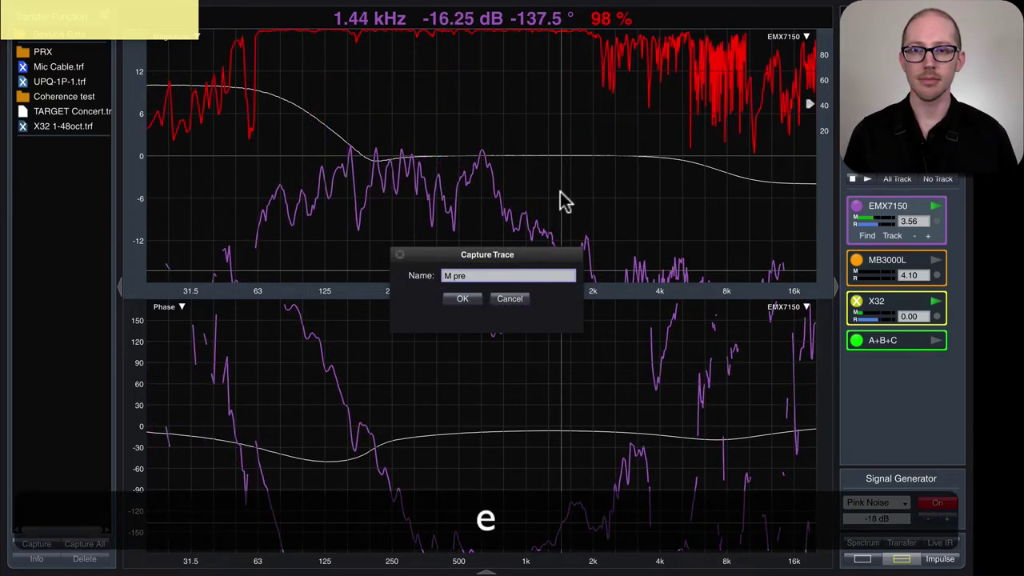
key(Return)
click(632, 459)
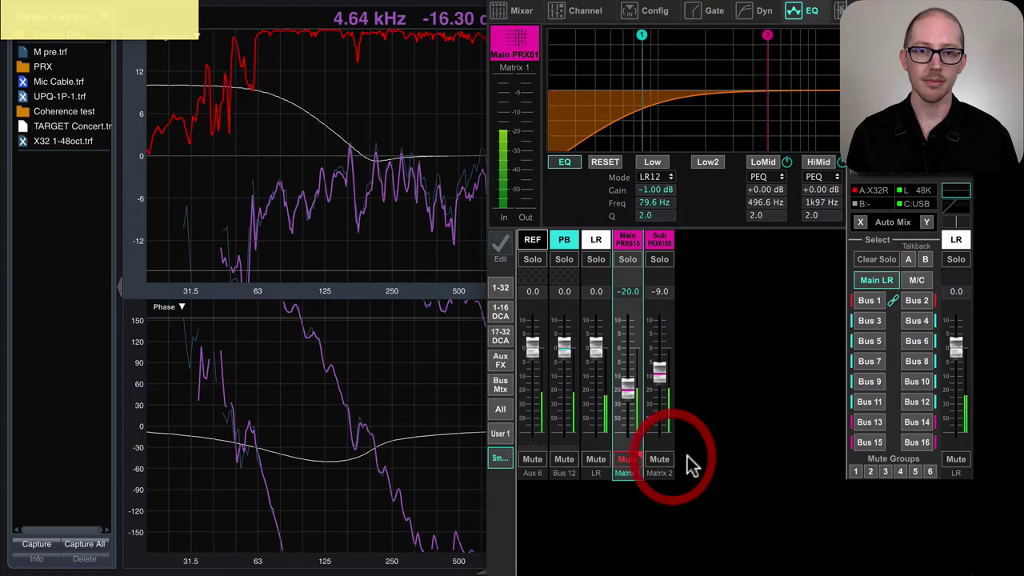
key(super+Tab)
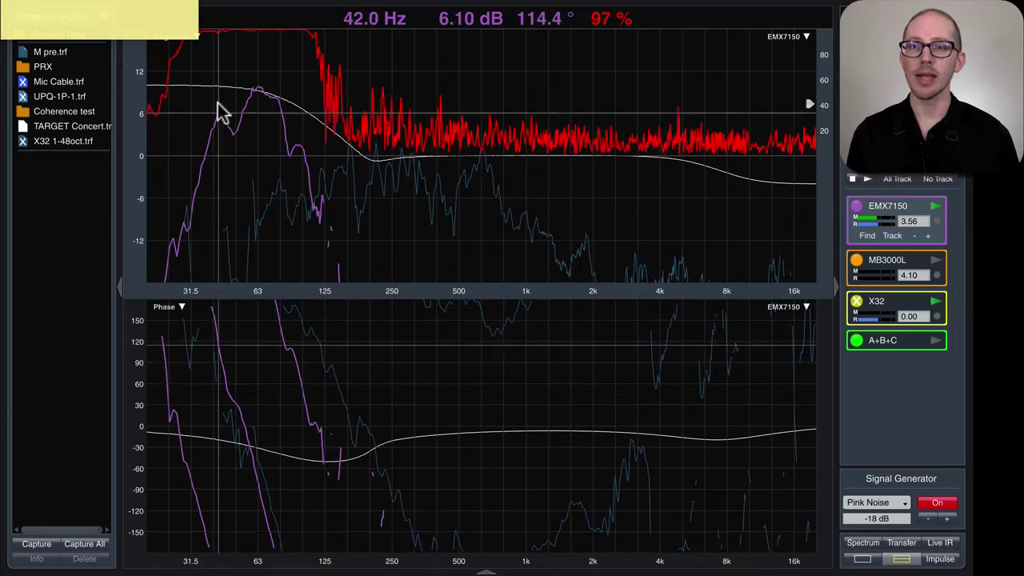
- Set the sub output level to -12 dB on the mixer
key(super+Tab)
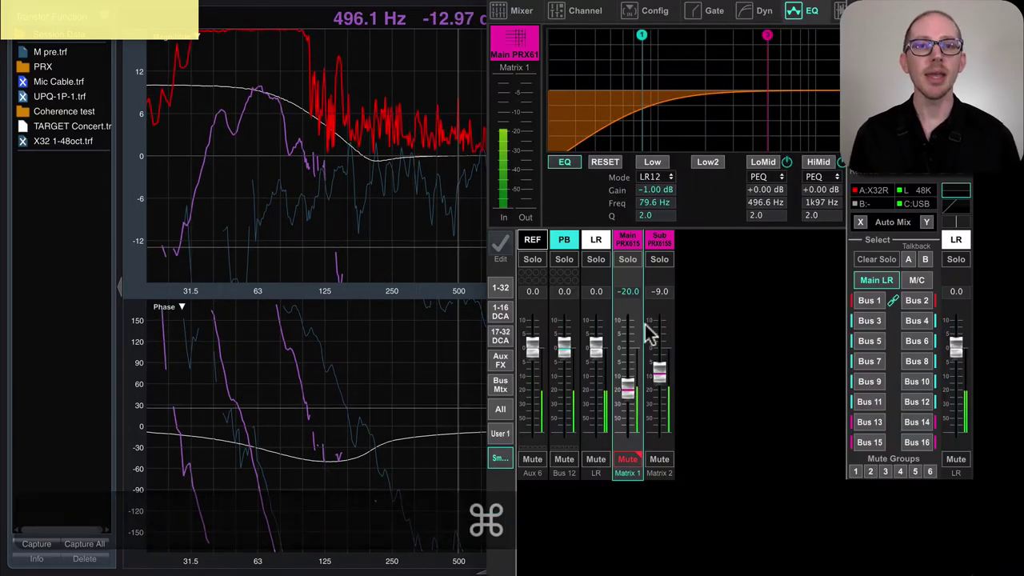
click(659, 291)
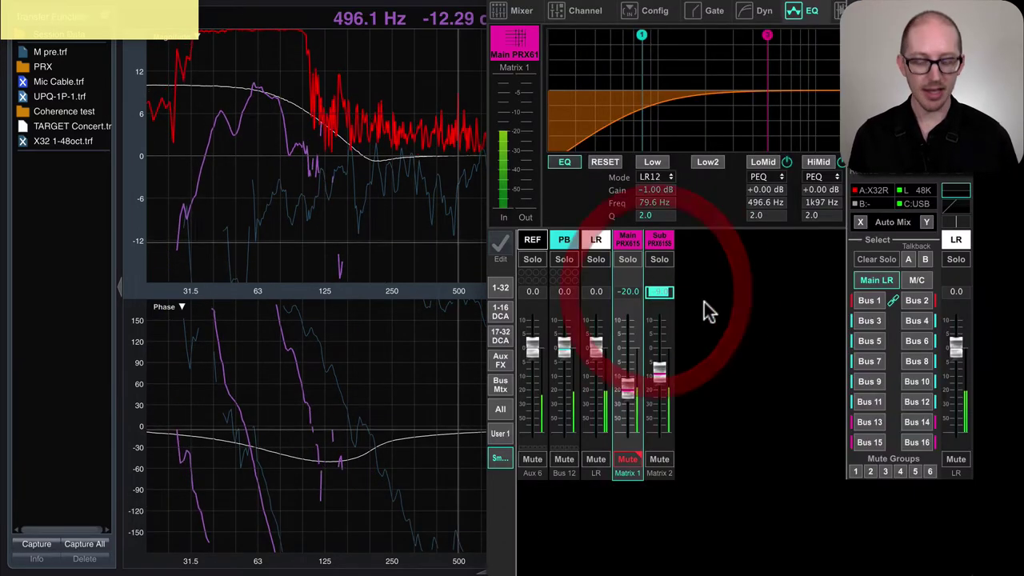
text(-12)
key(Return)
key(super+Tab)
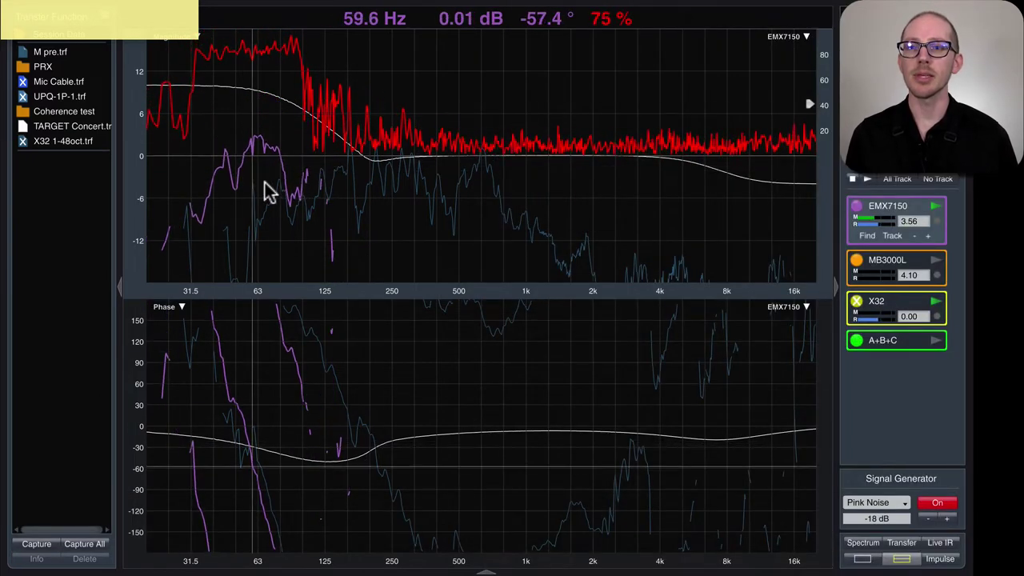
- Fine-tune the sub level and capture the sub-only response as 'S pre'
key(super+Tab)
mouse_move(659, 382)
mouse_down()
mouse_move(663, 400)
mouse_move(663, 385)
mouse_up()
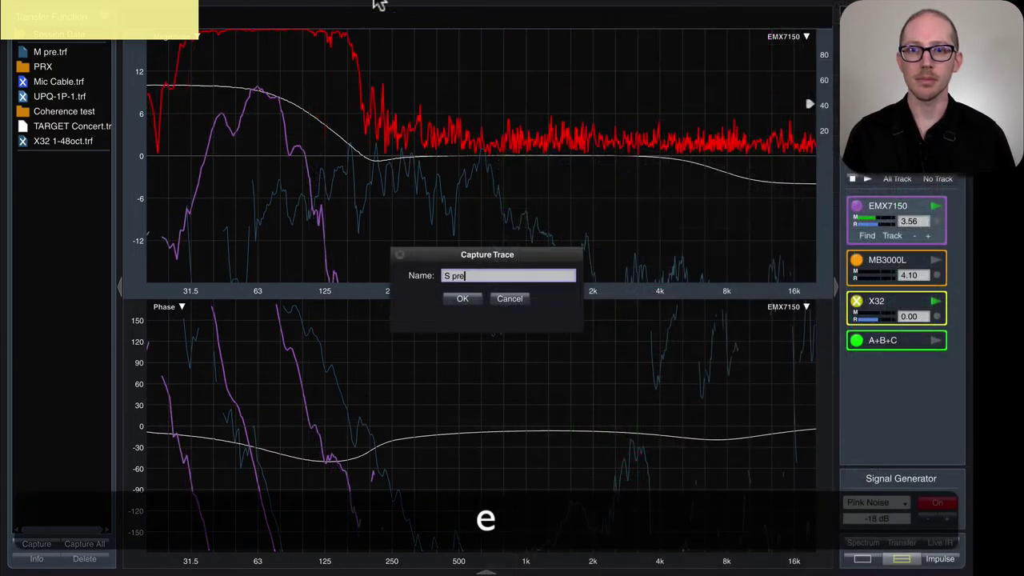
key(Return)
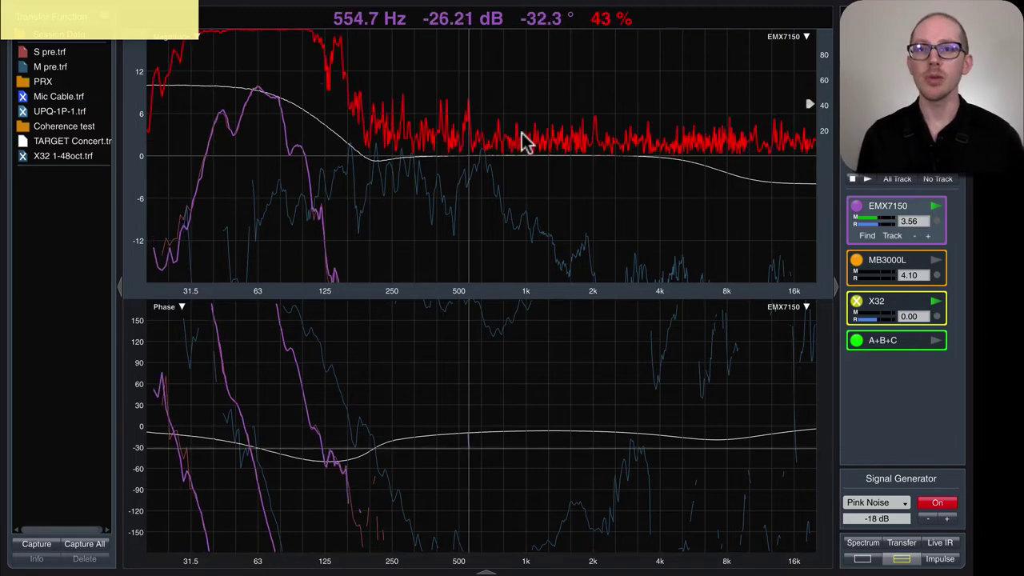
- Unmute the main output on the mixer and capture the combined response as 'M+S pre'
key(super+Tab)
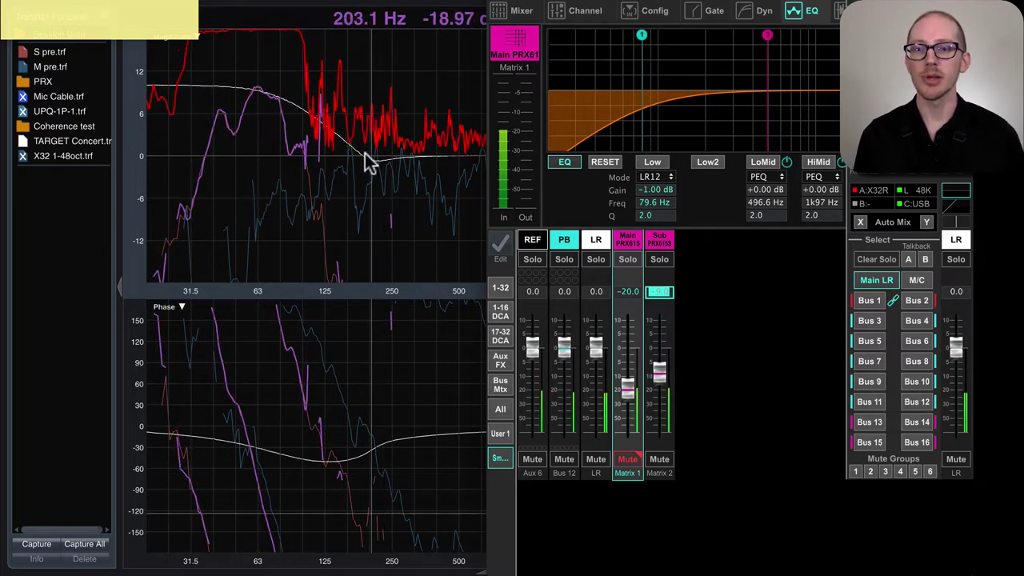
click(627, 459)
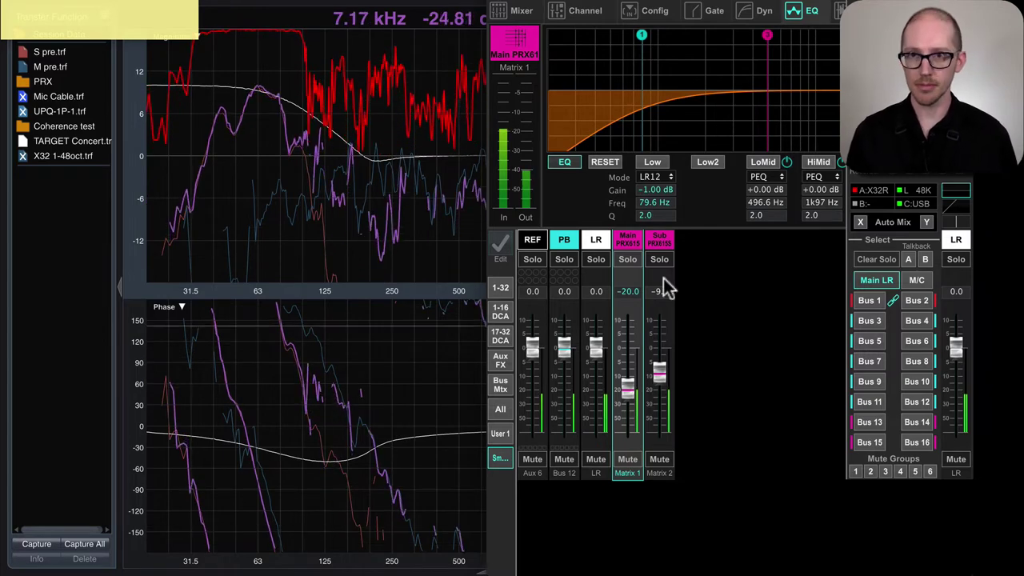
click(376, 2)
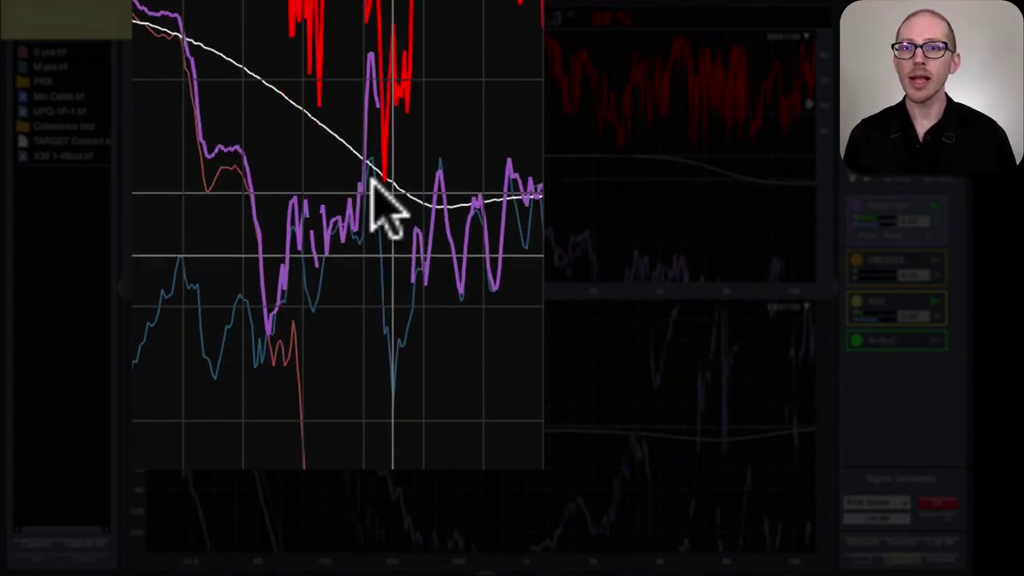
key(super+Tab)
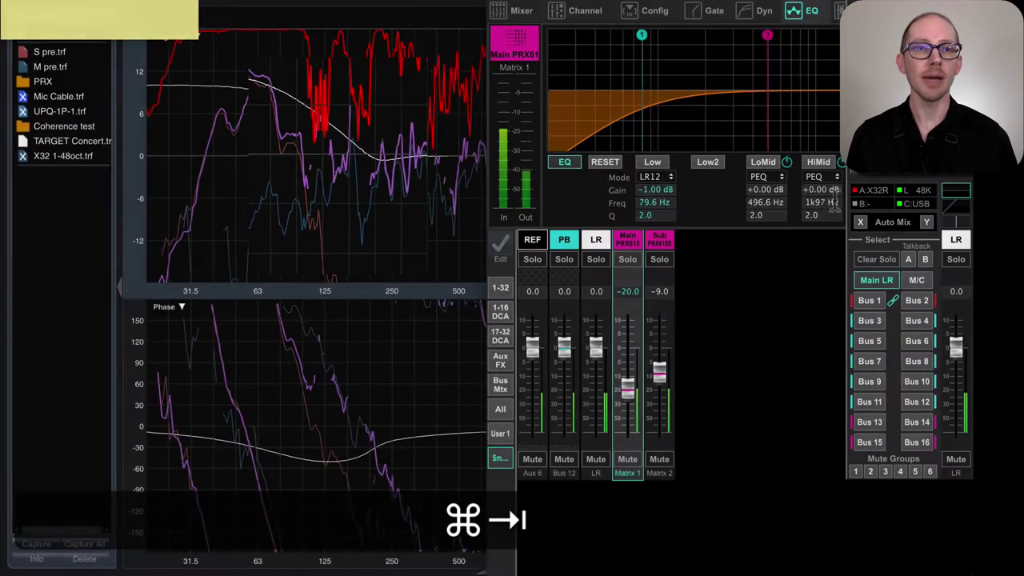
click(417, 8)
key(space)
text(M+S pre)
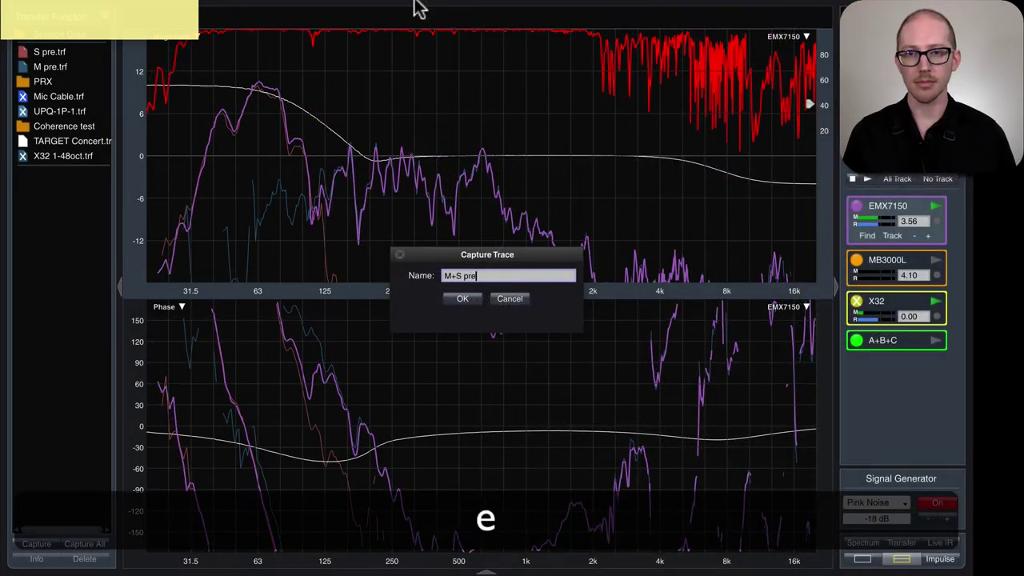
key(Return)
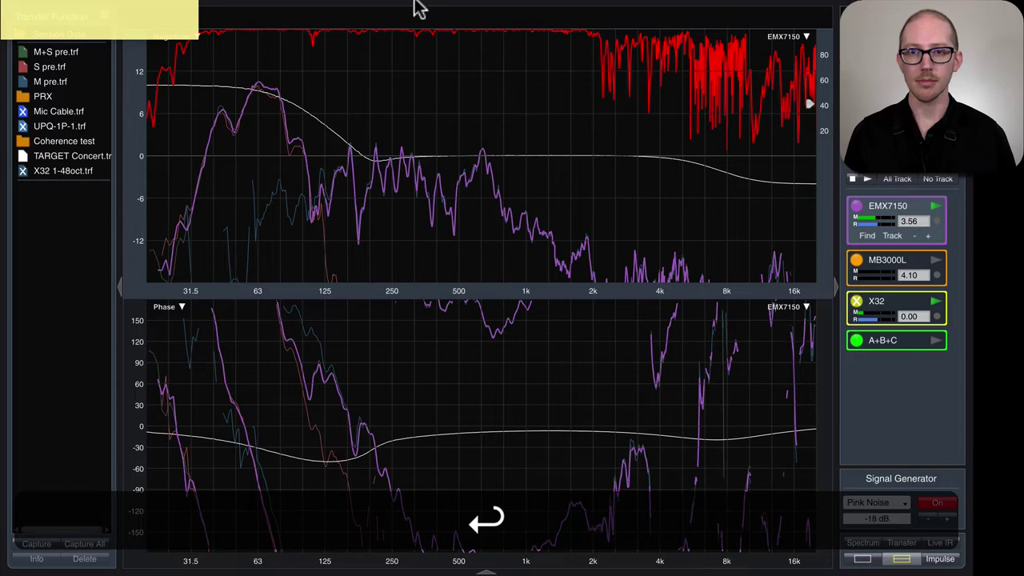
- Enable the 2.6 ms delay on mixer Output 1 and zoom to the crossover region
key(super+Tab)
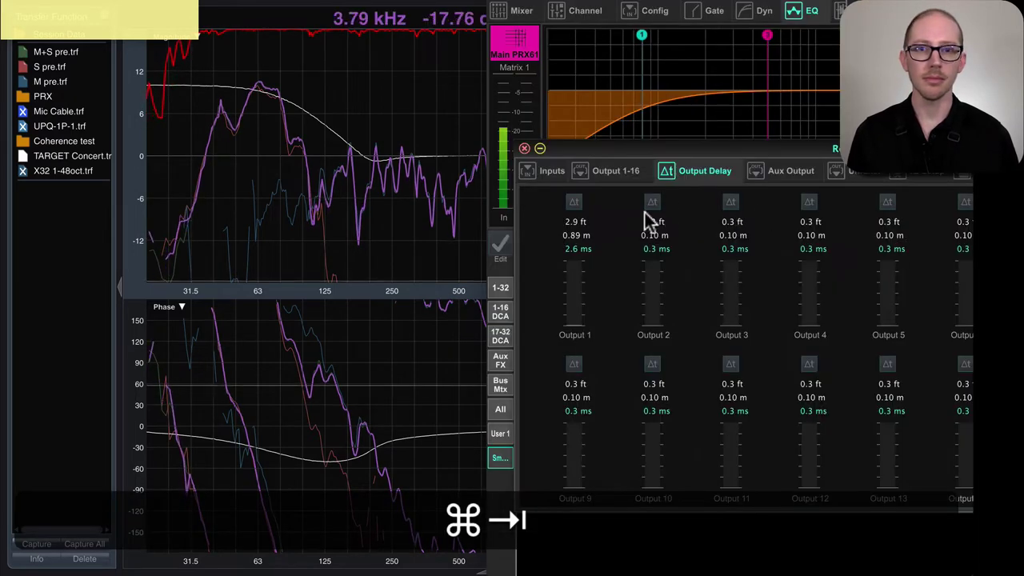
click(574, 204)
click(344, 7)
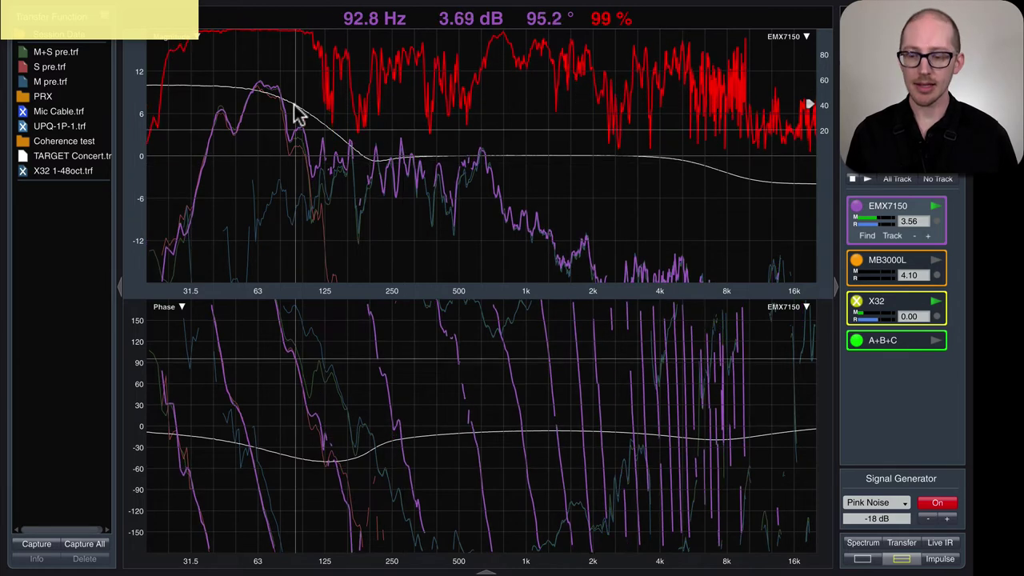
key(alt+1)
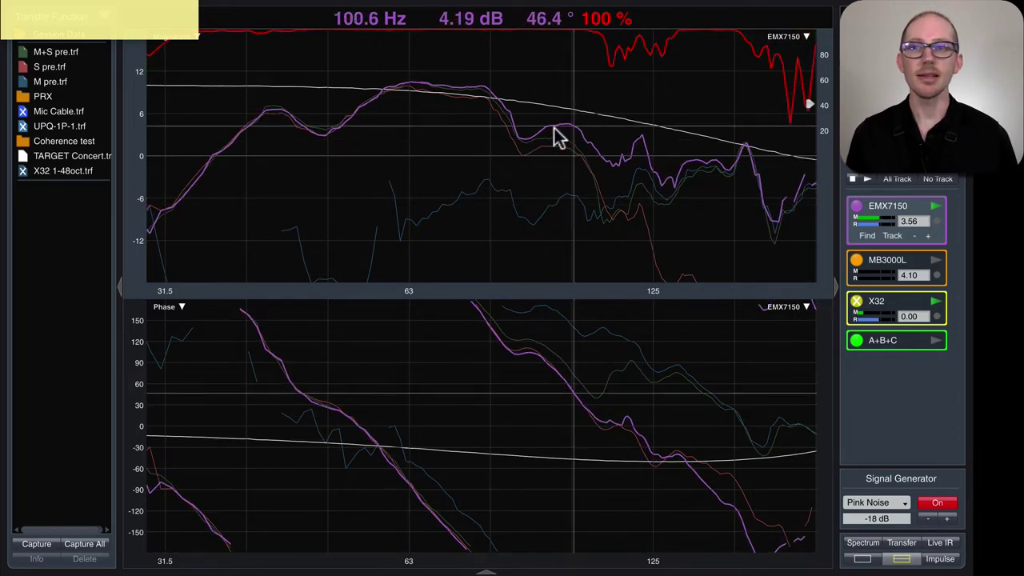
- Show S pre and capture the live measurement as 'M+S w2.6ms on M'
click(23, 68)
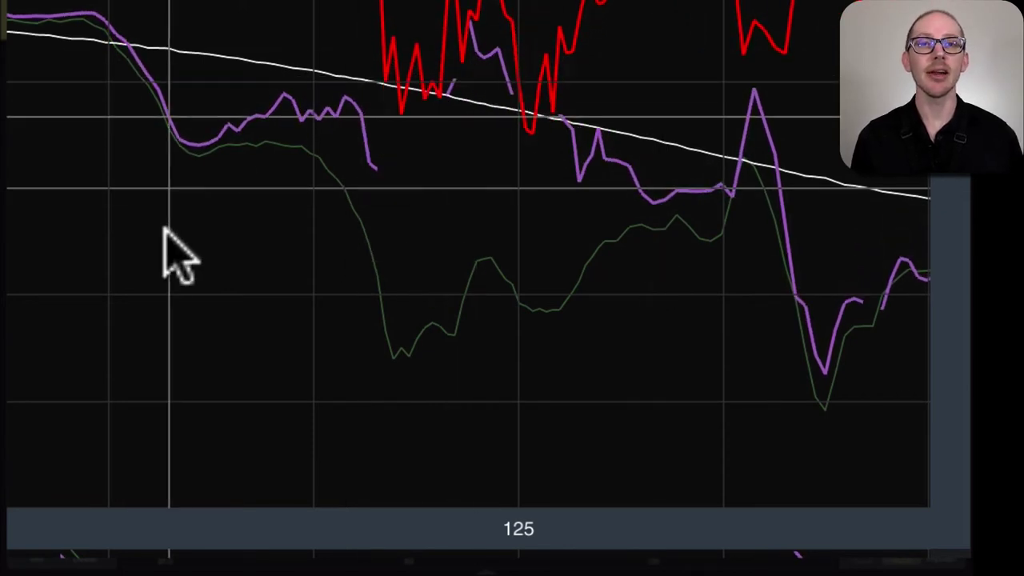
text(M)
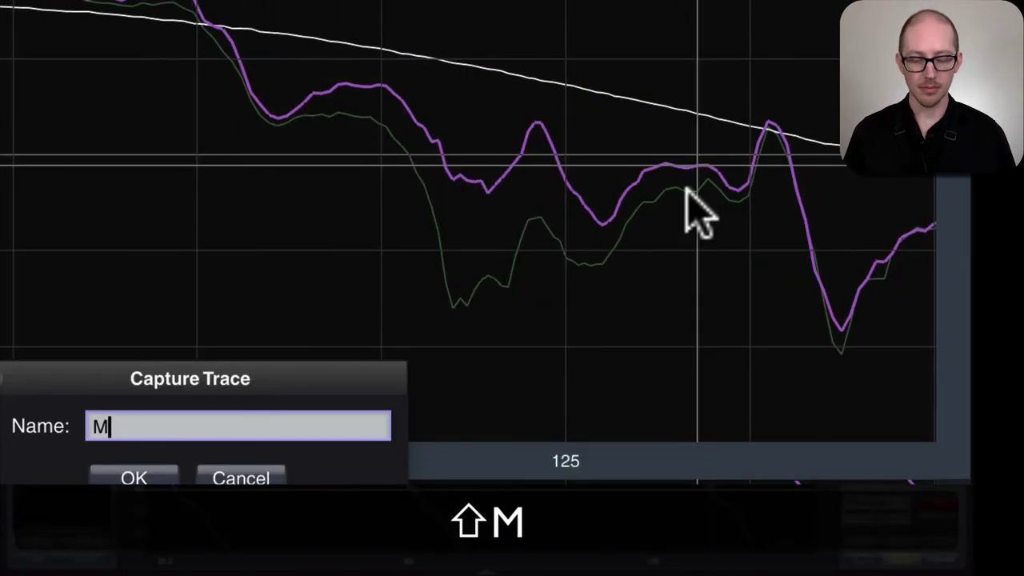
text(+S w)
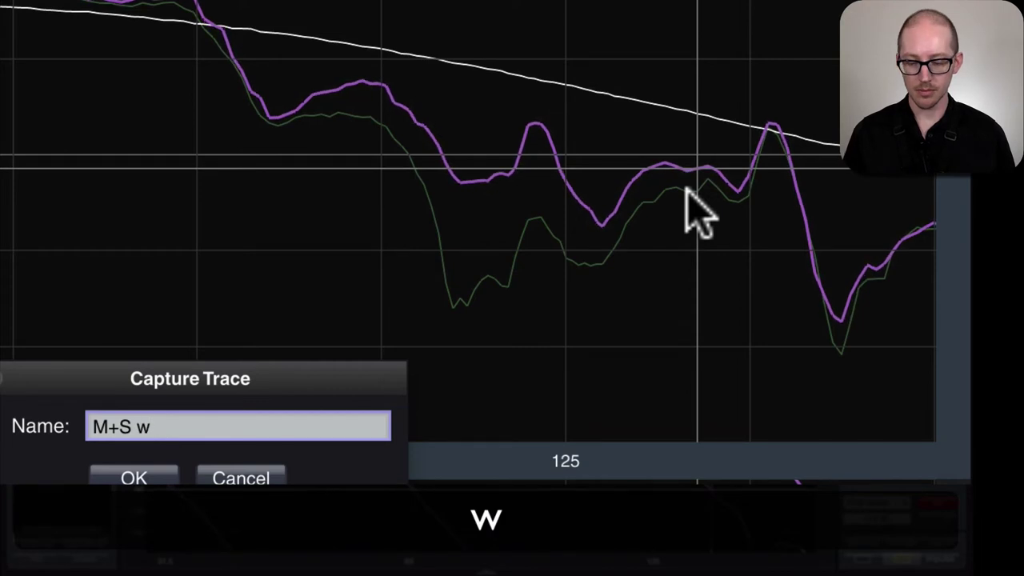
text(2.6ms)
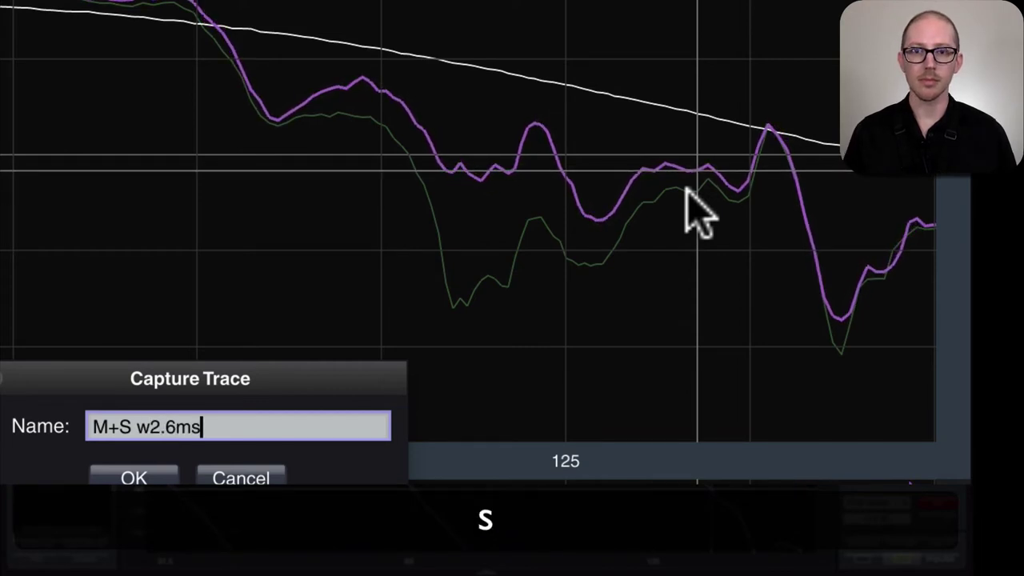
text( on M)
key(shift+Return)
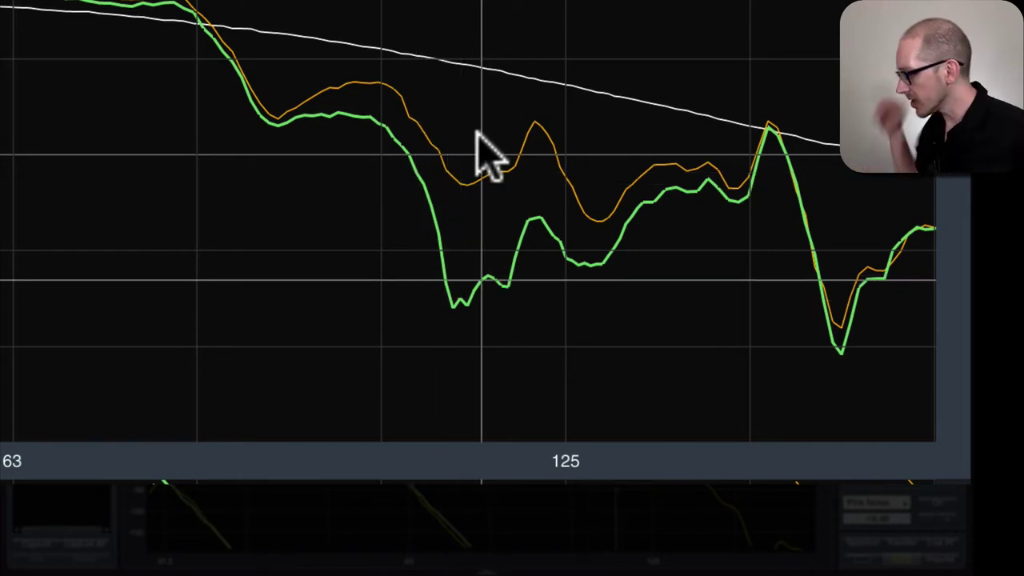
- Show only the M pre and S pre traces and hide the TARGET Concert curve
click(23, 53)
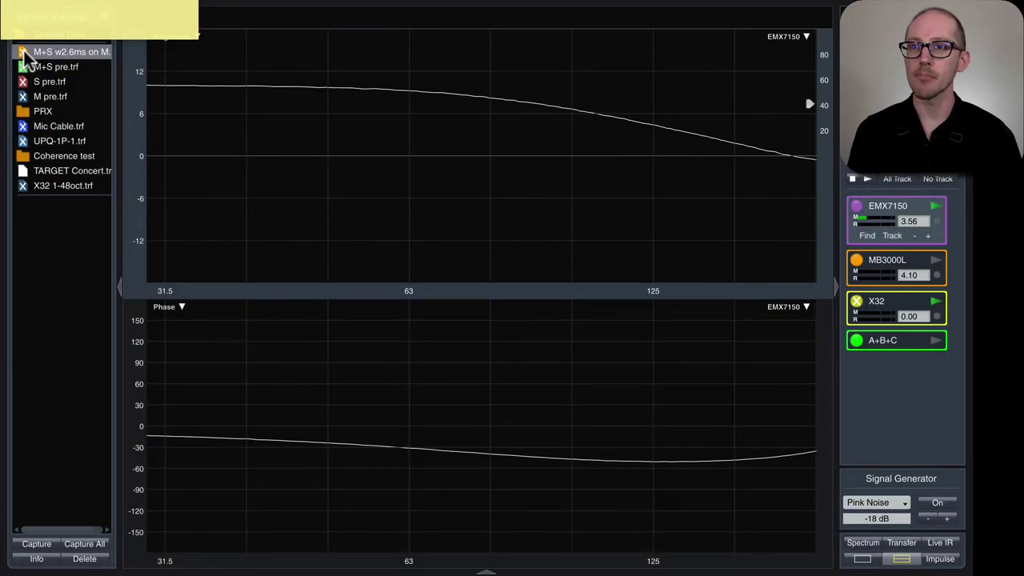
click(24, 97)
click(27, 82)
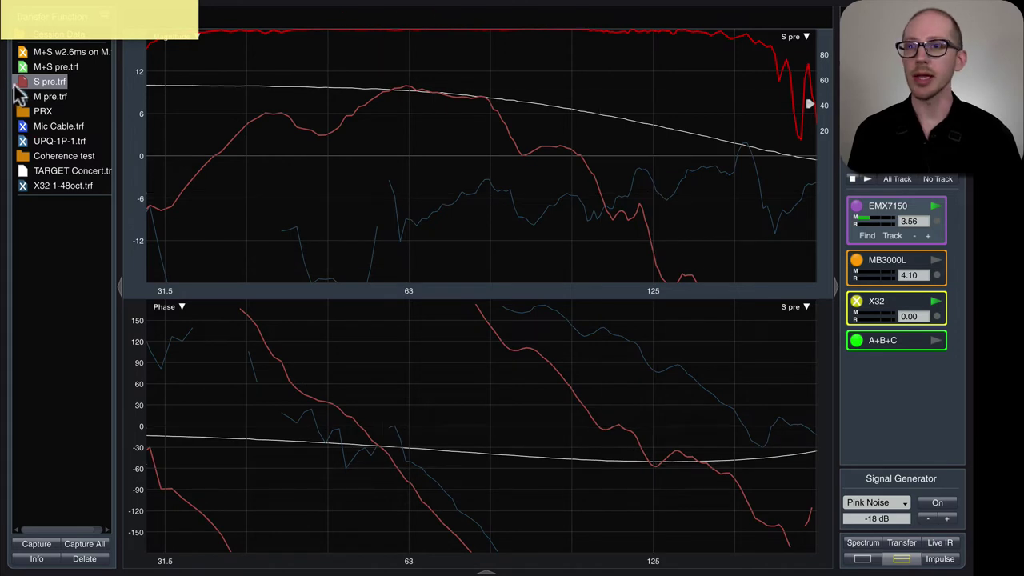
click(660, 172)
click(32, 171)
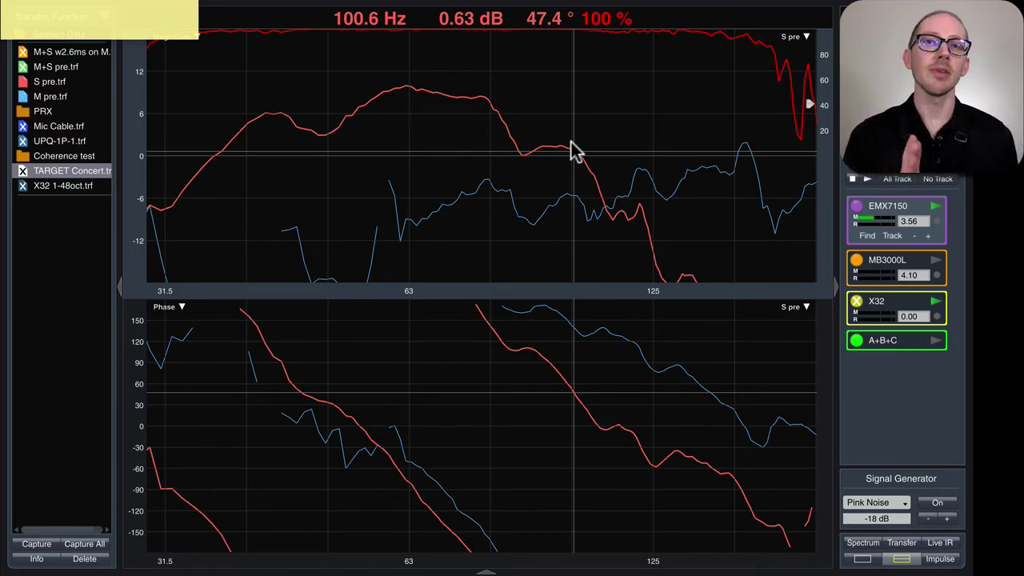
- Select M pre, hide coherence, and raise its magnitude trace by 10 dB
key(z)
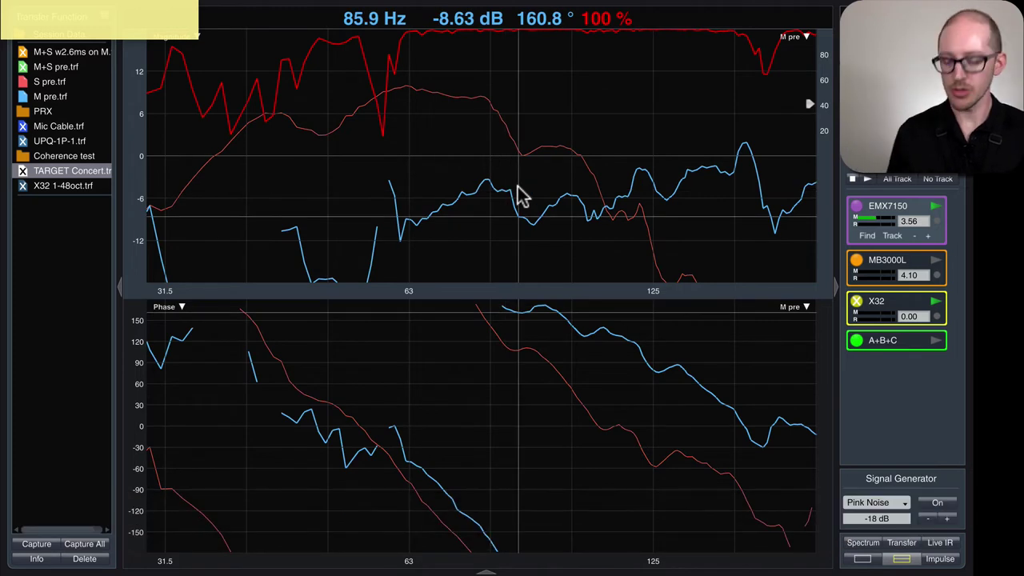
key(c)
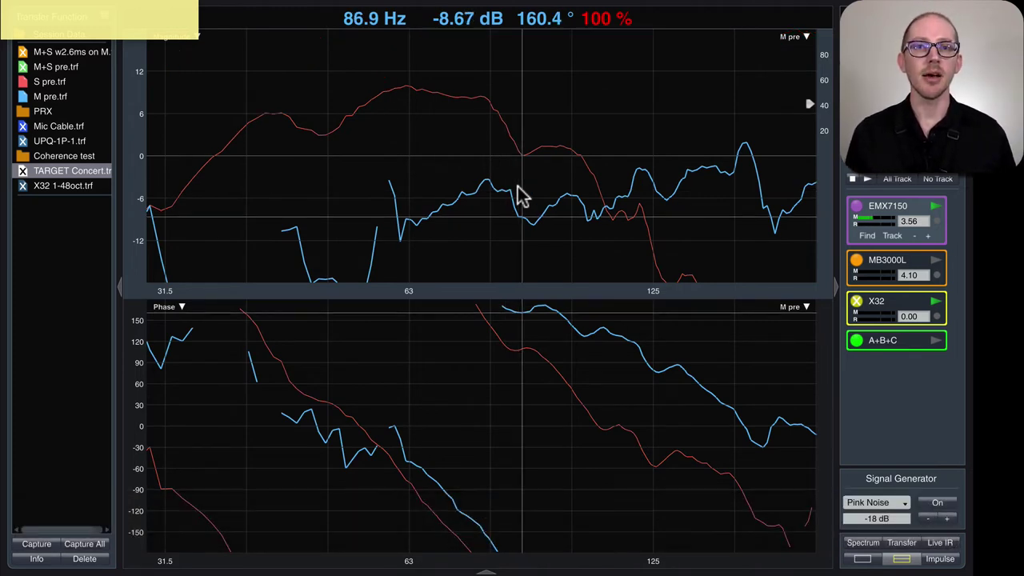
key(super+Up)
key(super+Up)
key(super+Up)
key(super+Up)
key(super+Up)
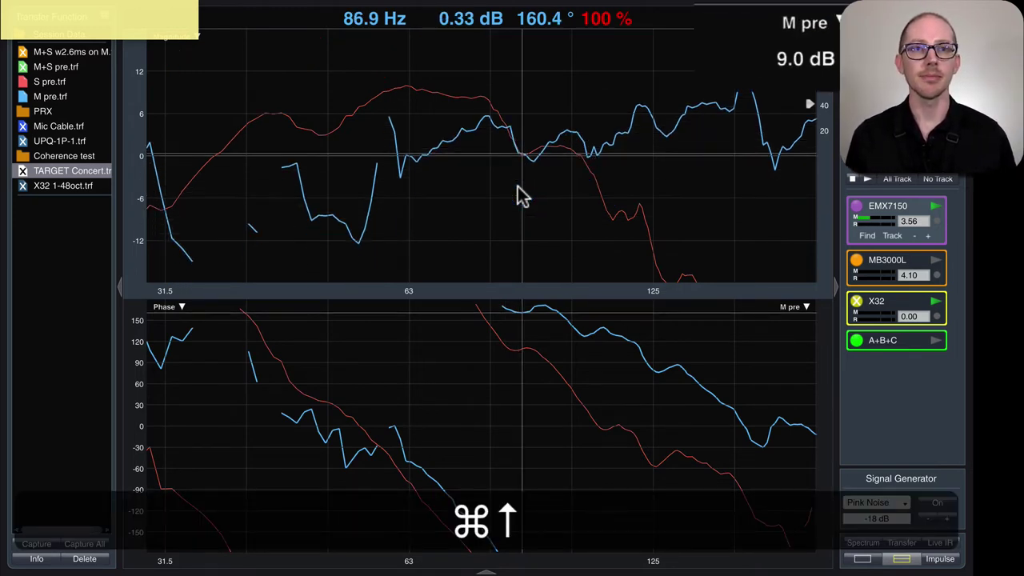
key(super+Up)
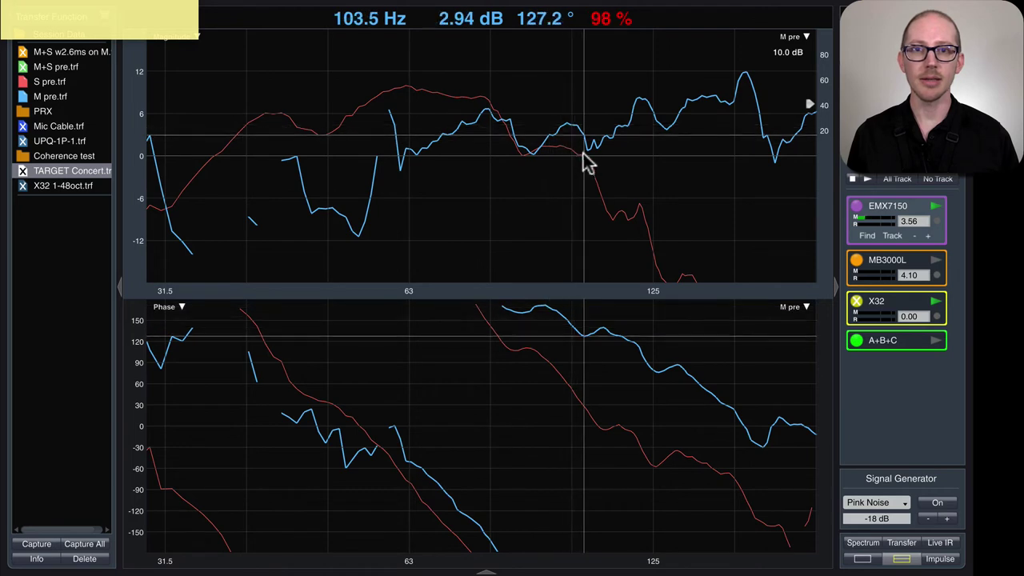
- Set M pre to a -10 dB offset and write '80 - 125' in the sticky note
key(Escape)
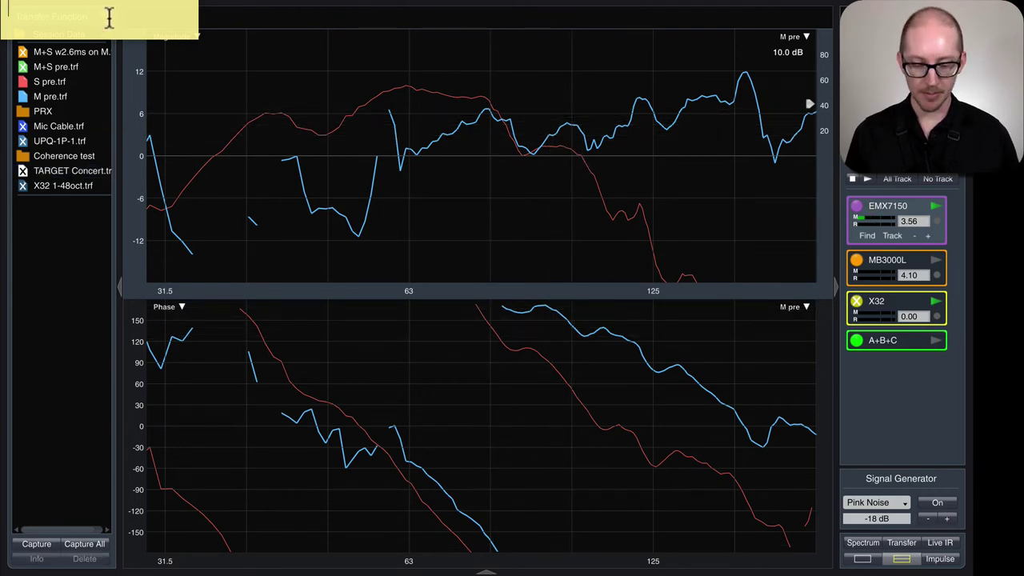
text(80 -)
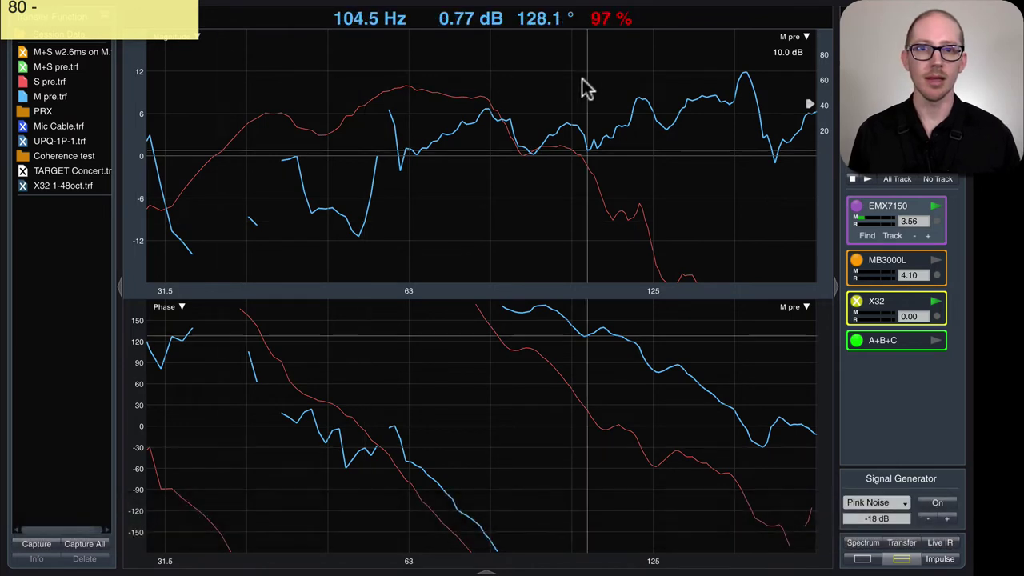
click(576, 136)
key(super+Down)
key(super+Down)
key(super+Down)
key(super+Down)
key(super+Down)
key(super+Down)
key(super+Down)
key(super+Down)
key(super+Down)
key(super+Down)
key(super+Down)
key(super+Down)
key(super+Down)
key(super+Down)
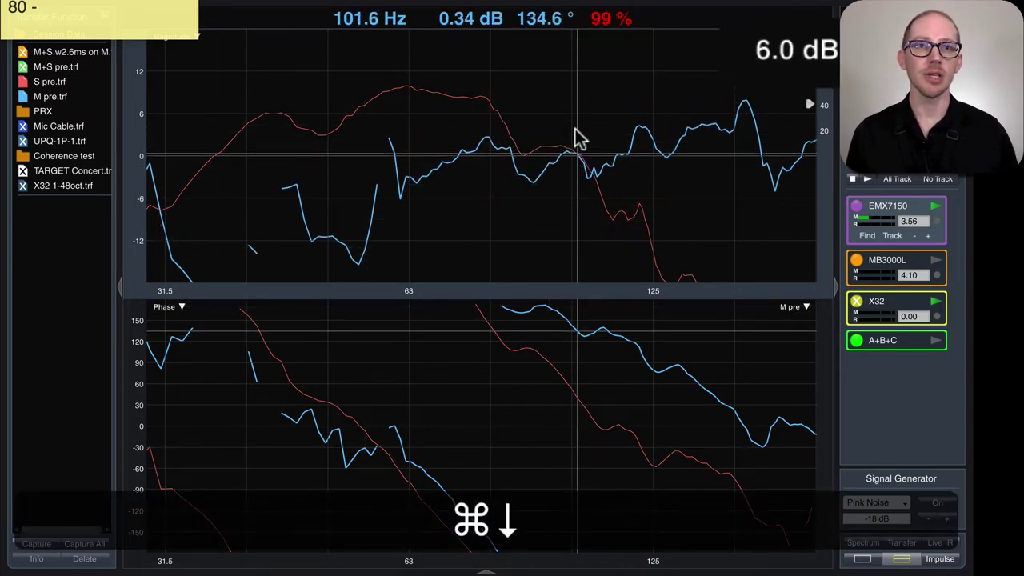
key(super+Down)
key(super+Down)
key(super+Down)
key(super+Down)
key(super+Down)
key(super+Down)
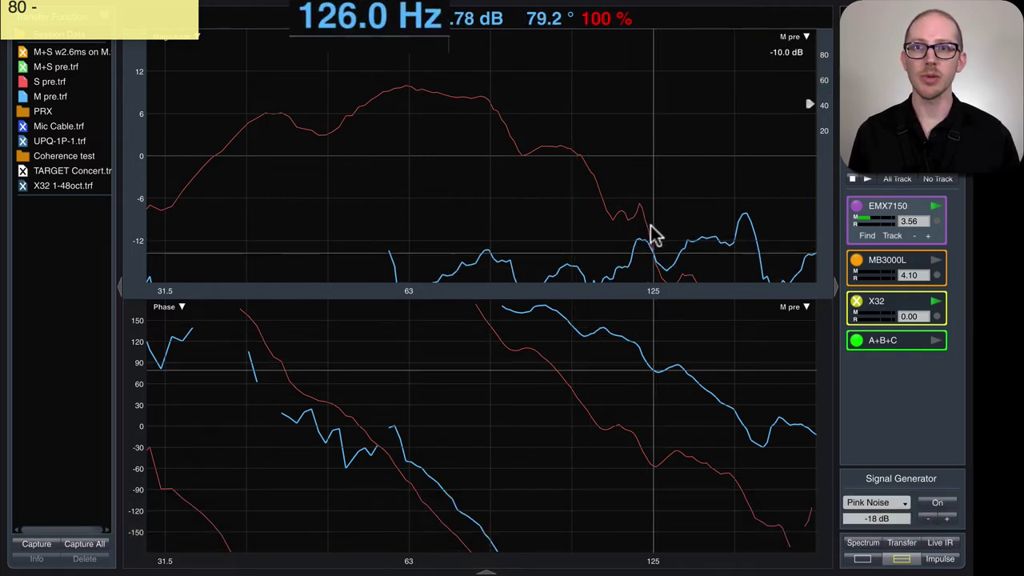
click(85, 16)
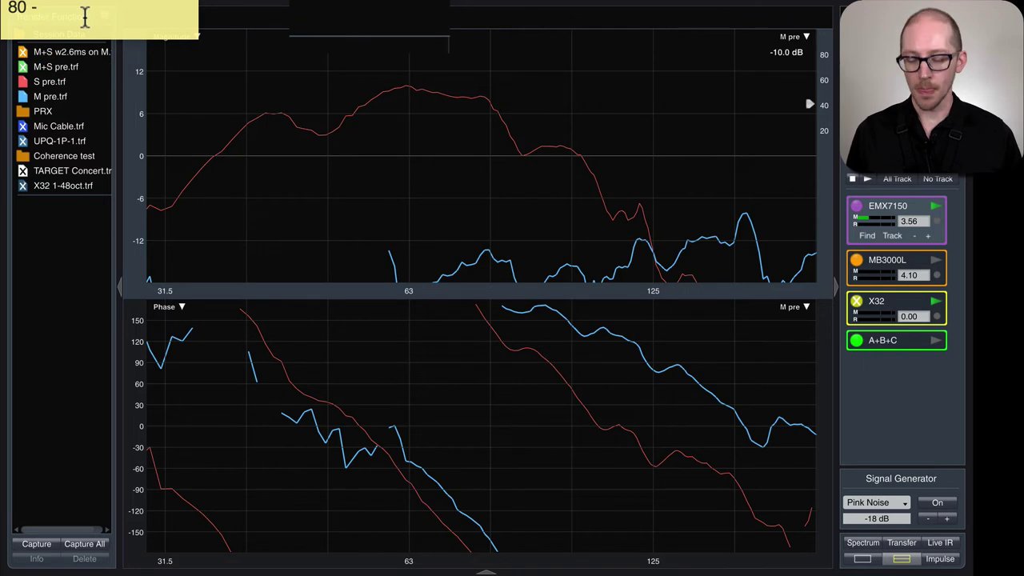
text(12)
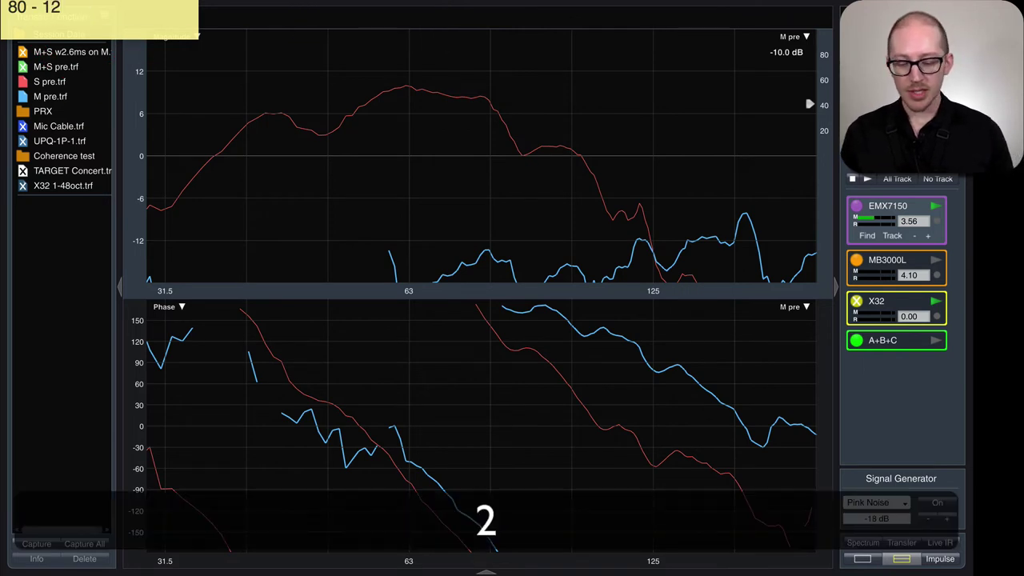
text(5)
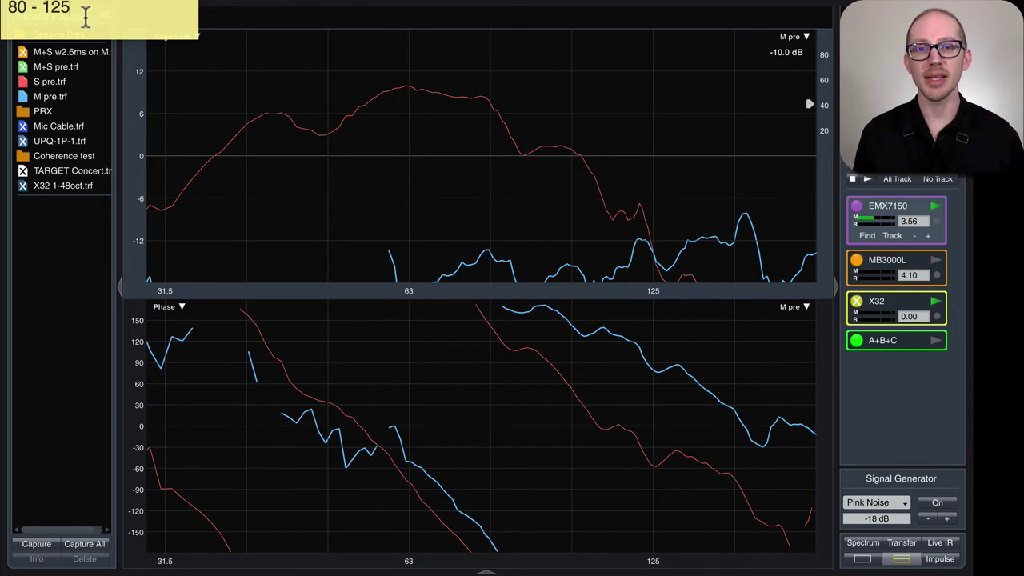
- Reset the M pre trace's dB offset to zero
click(804, 37)
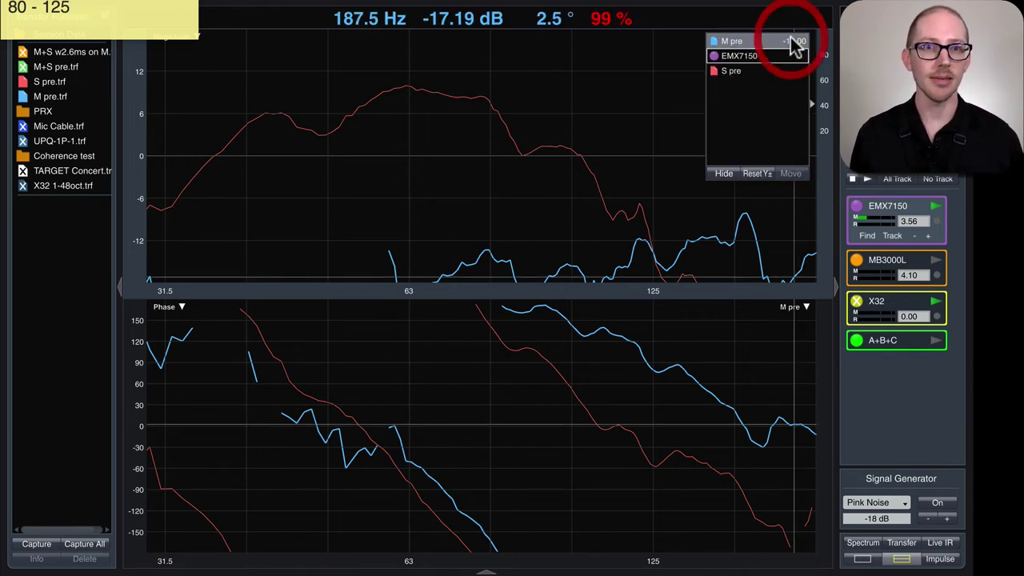
click(752, 173)
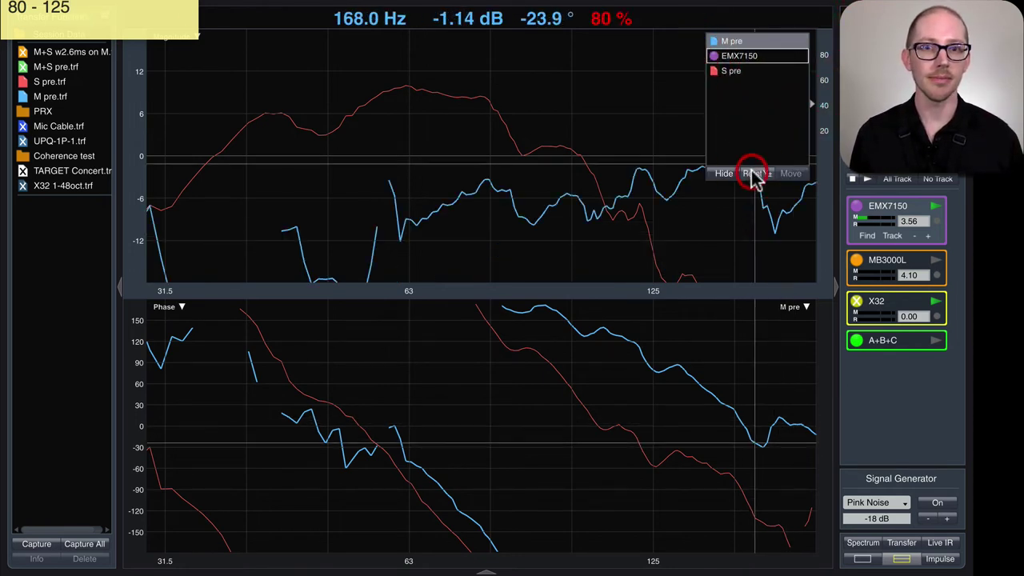
click(521, 158)
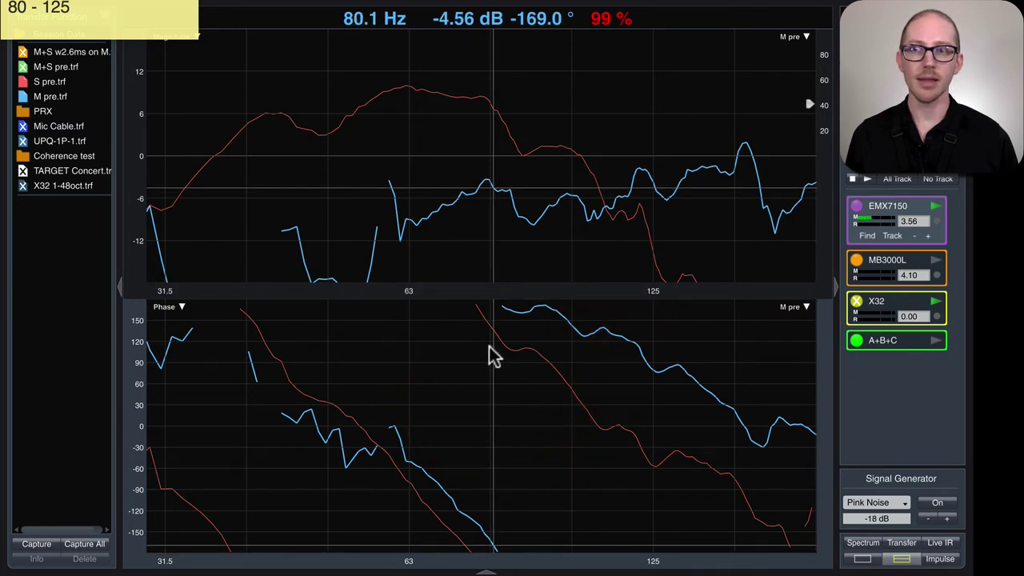
- Zoom both plots to 80–125 Hz and shift the phase scale to -60° to 240°
drag(489, 349, 652, 427)
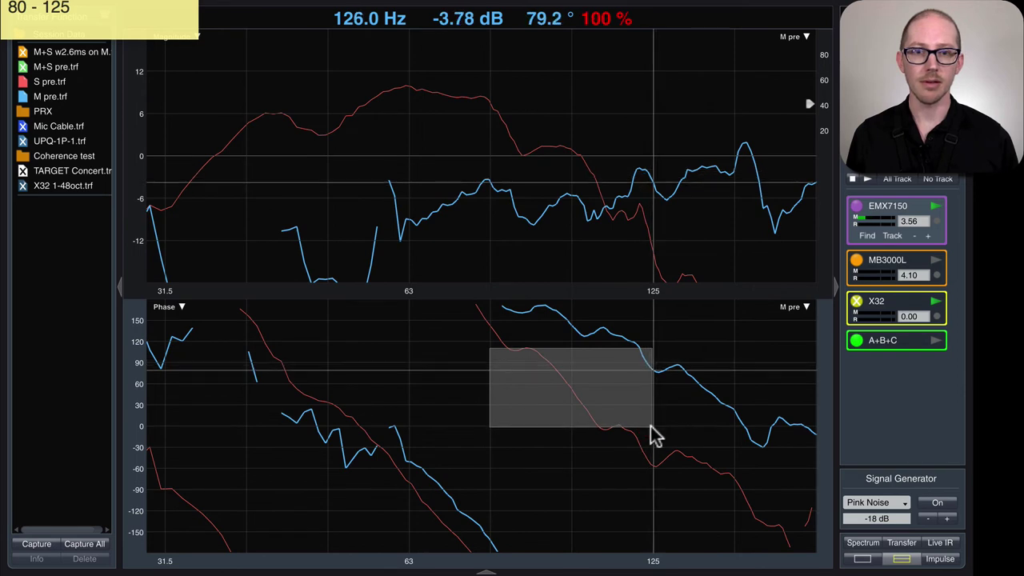
key(Down)
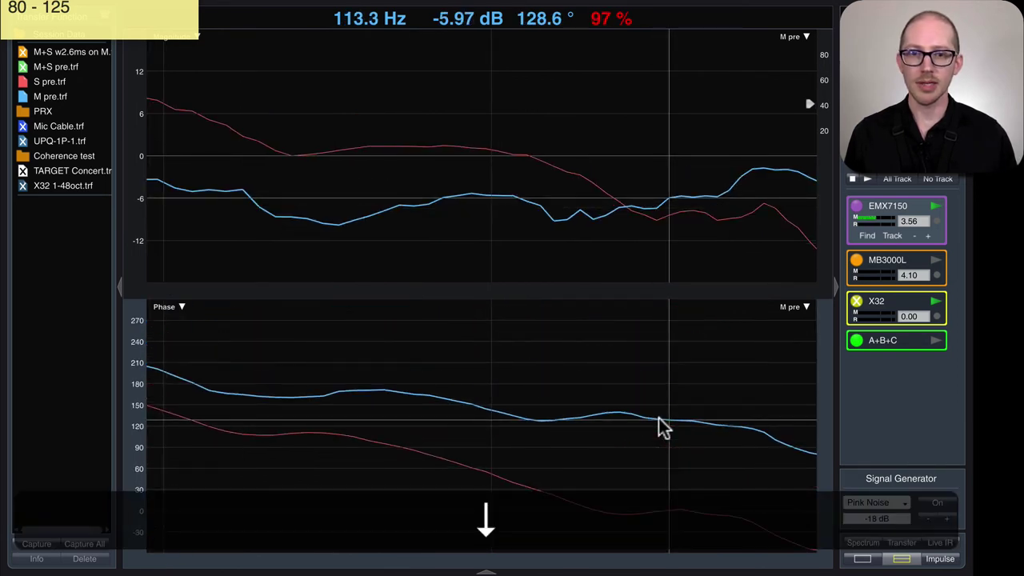
key(Up)
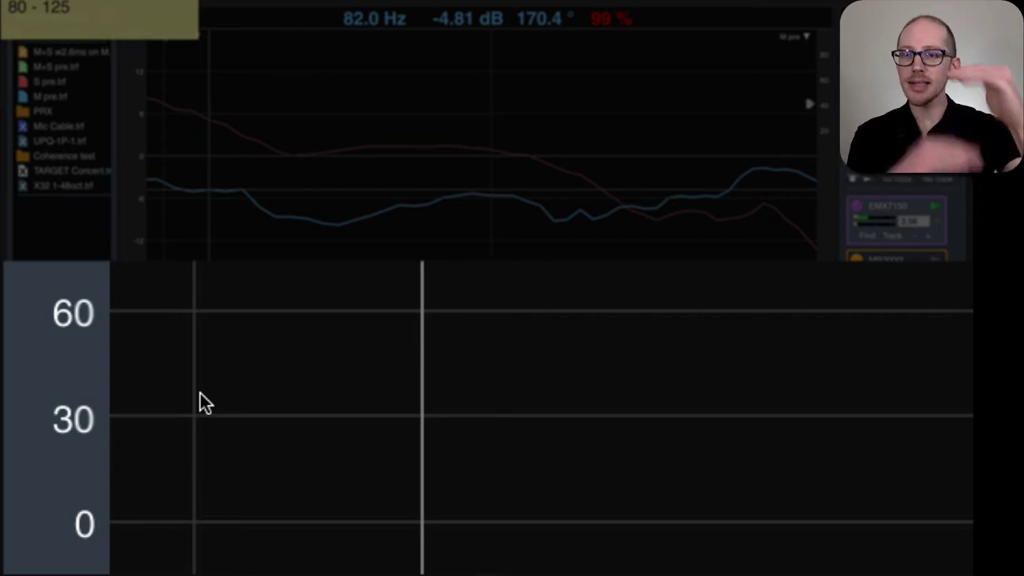
- Read M pre and S pre phase near 80 Hz and compute 200-144 = 56° difference
key(z)
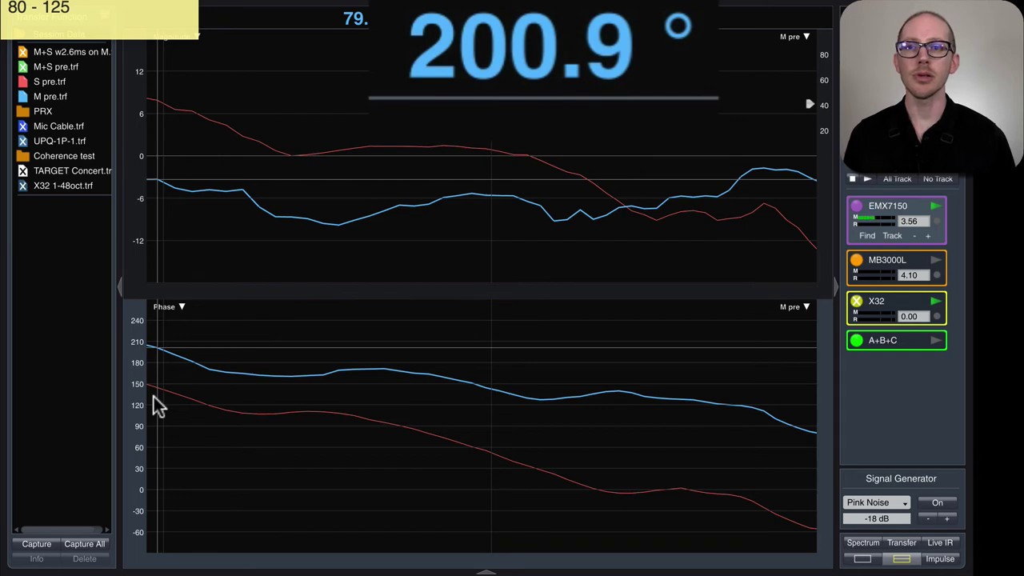
key(z)
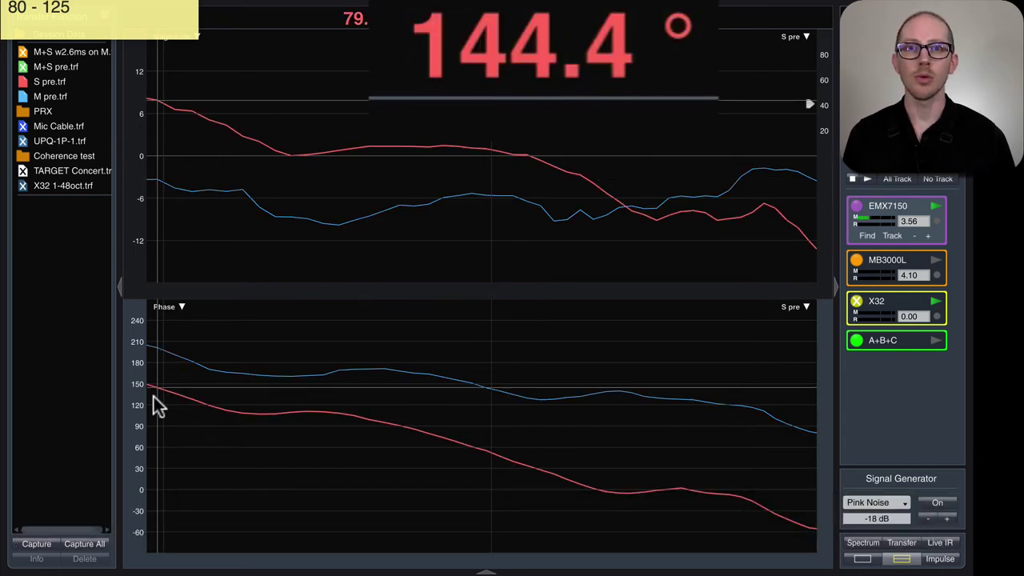
key(super+space)
text(200-14)
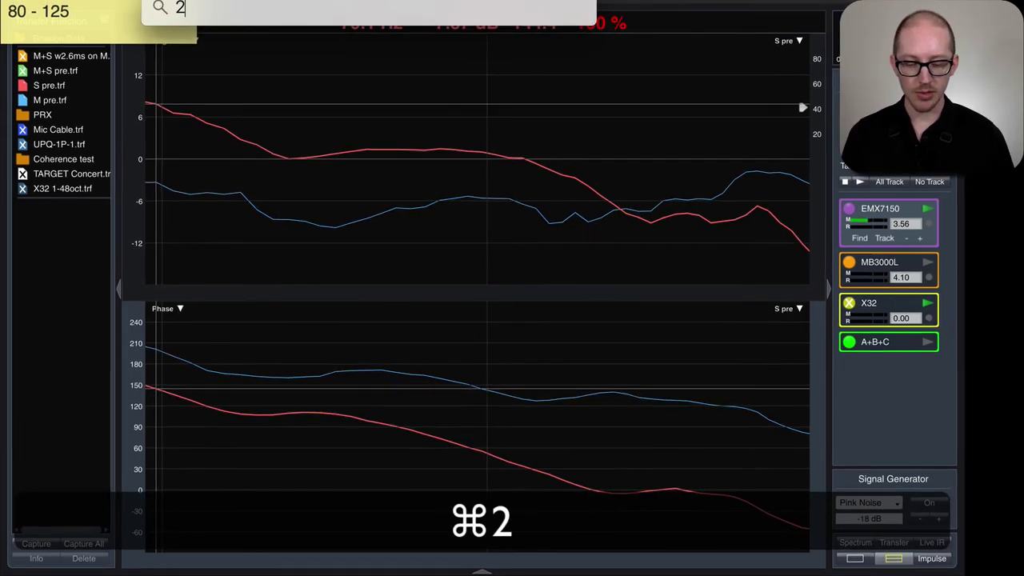
text(4)
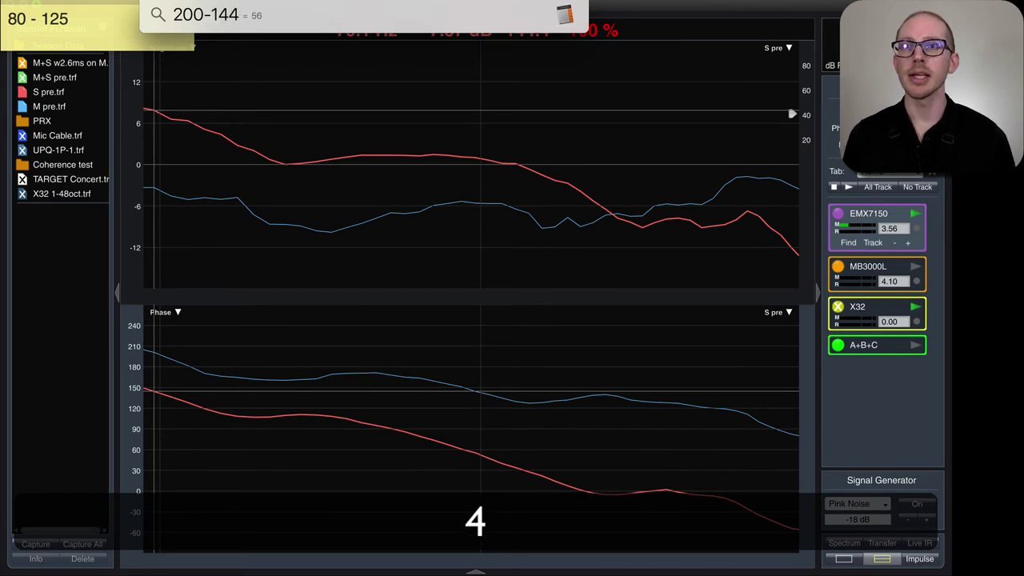
key(Escape)
key(Escape)
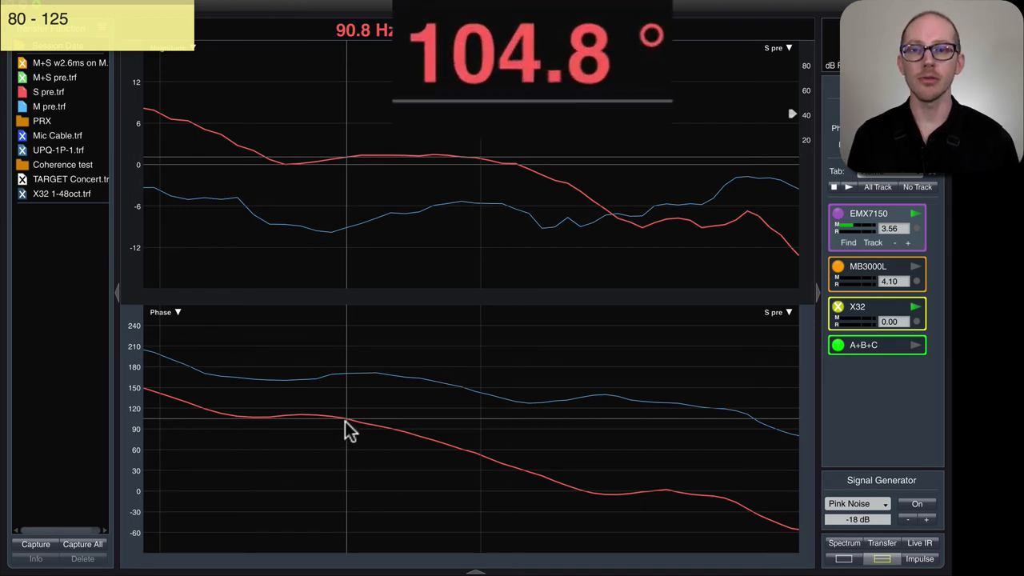
key(z)
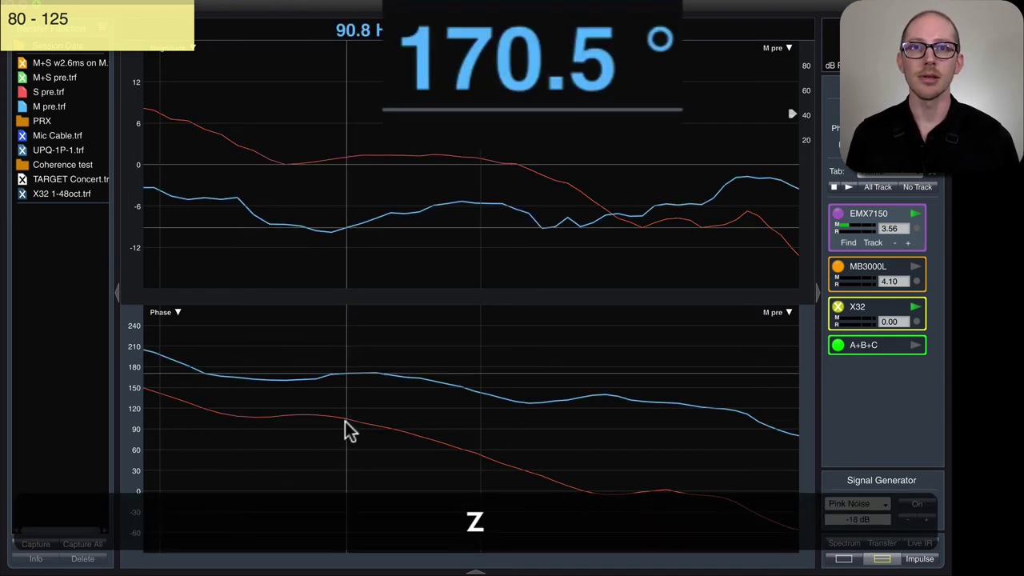